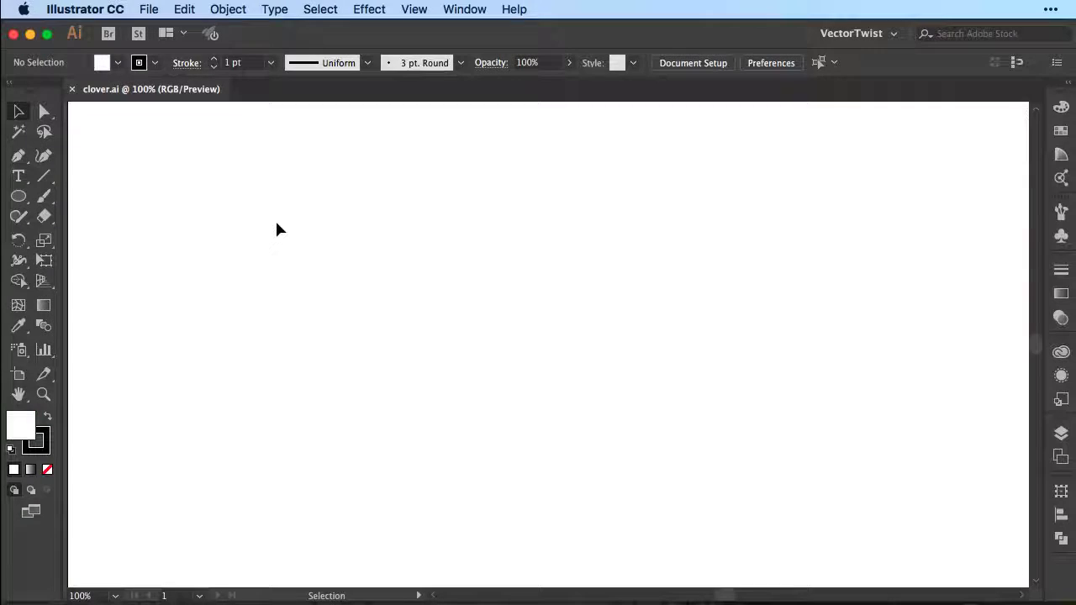
Draw a circle near the artboard centre with a 1 pt black stroke and no fill
click(18, 198)
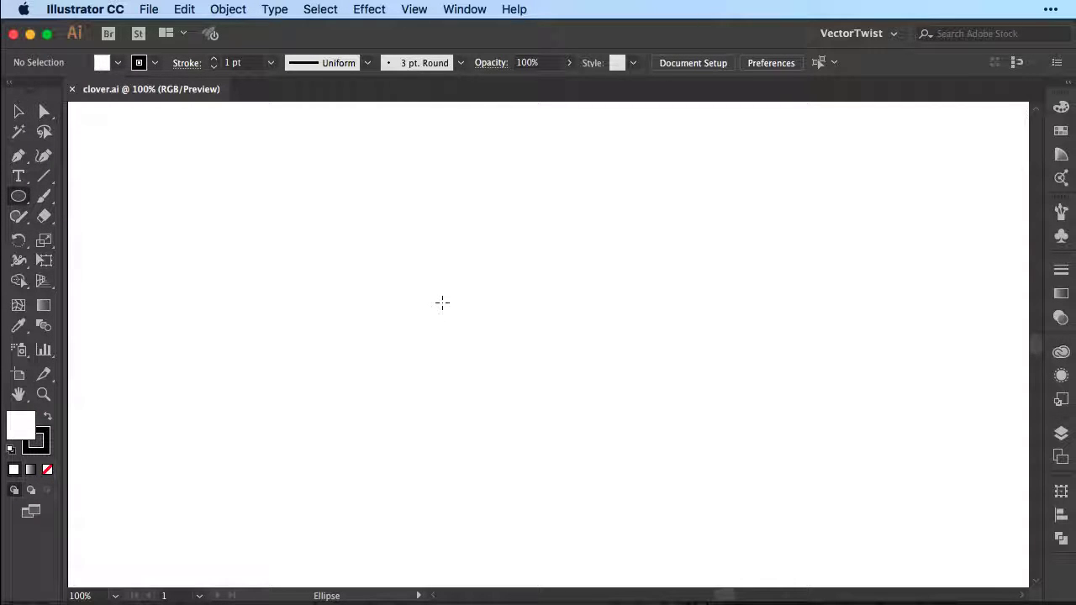
drag(455, 292, 572, 454)
key(v)
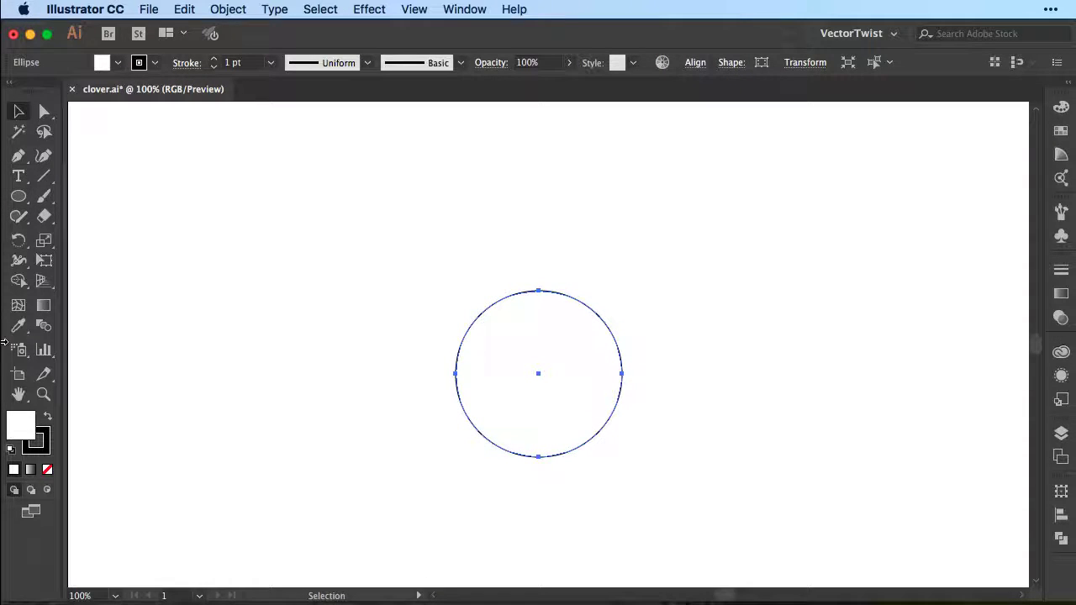
drag(571, 401, 523, 383)
click(47, 469)
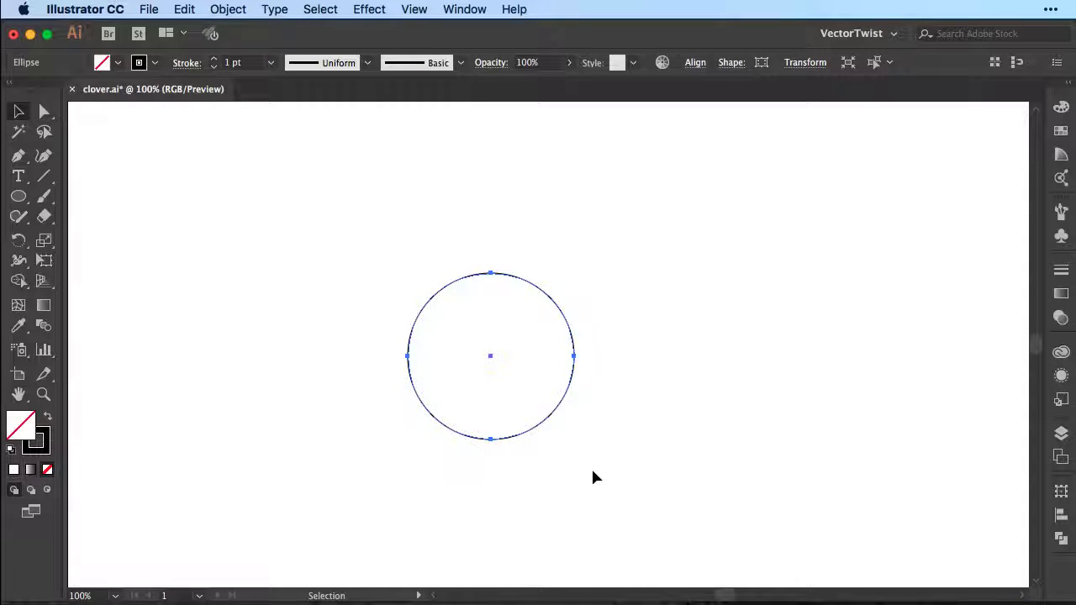
click(18, 156)
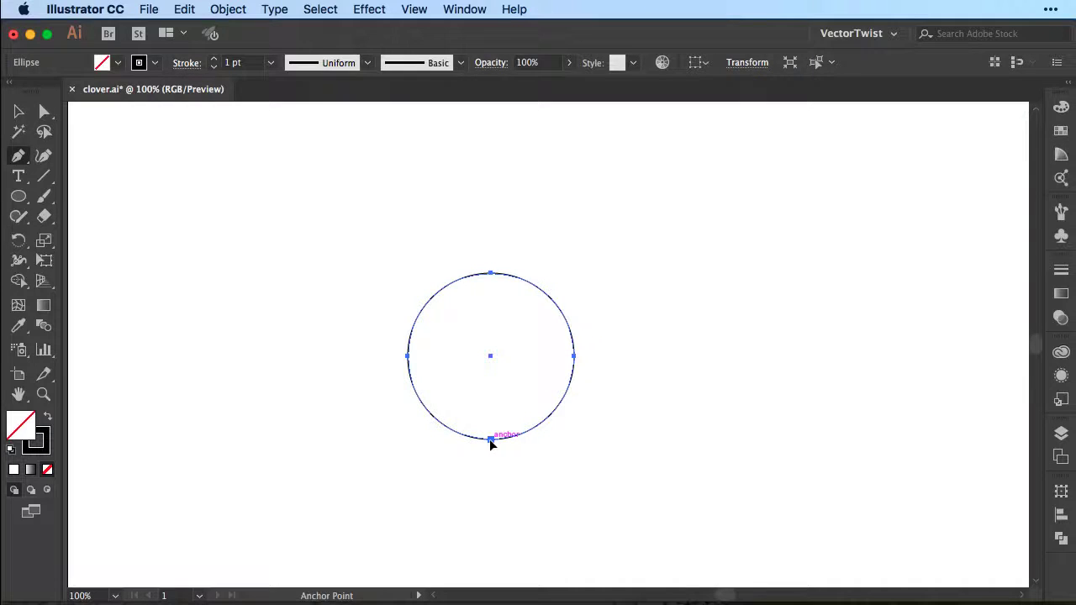
Convert the circle's bottom anchor to a corner and pull it straight down into a sharp point
alt+click(491, 439)
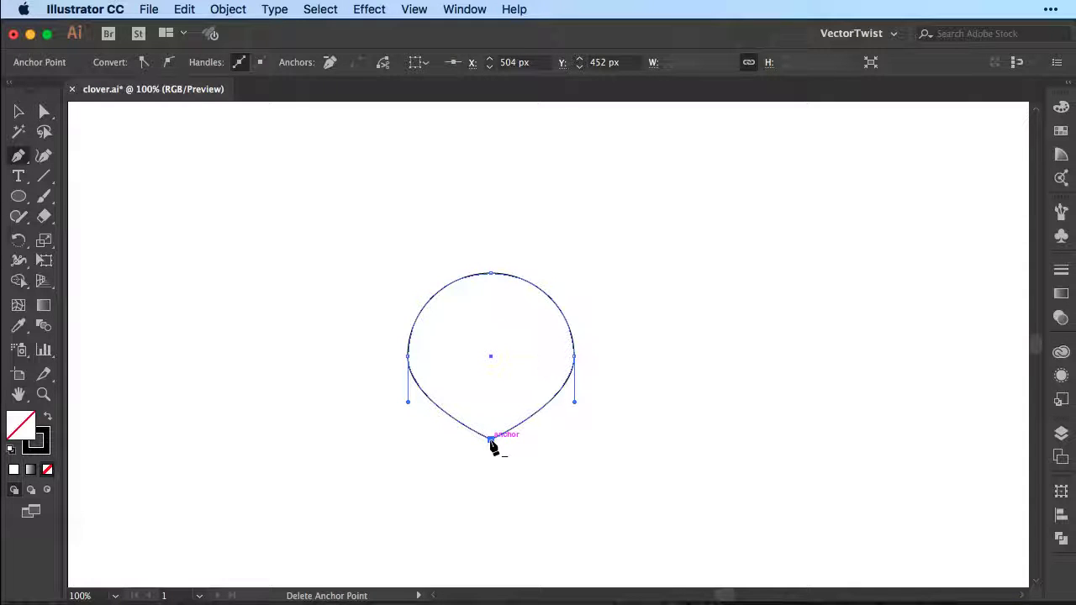
click(43, 111)
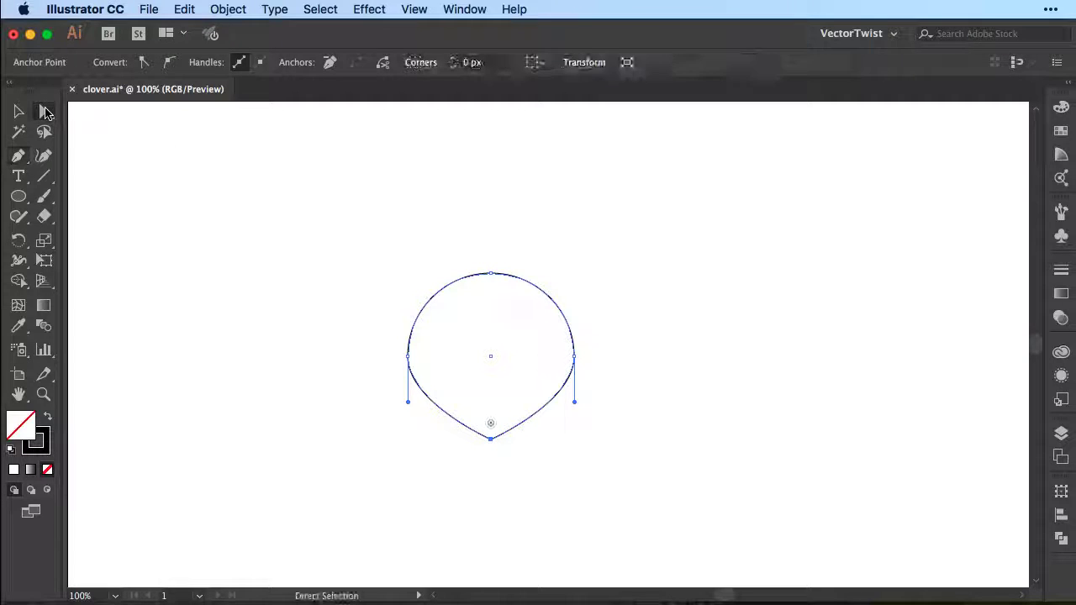
click(491, 439)
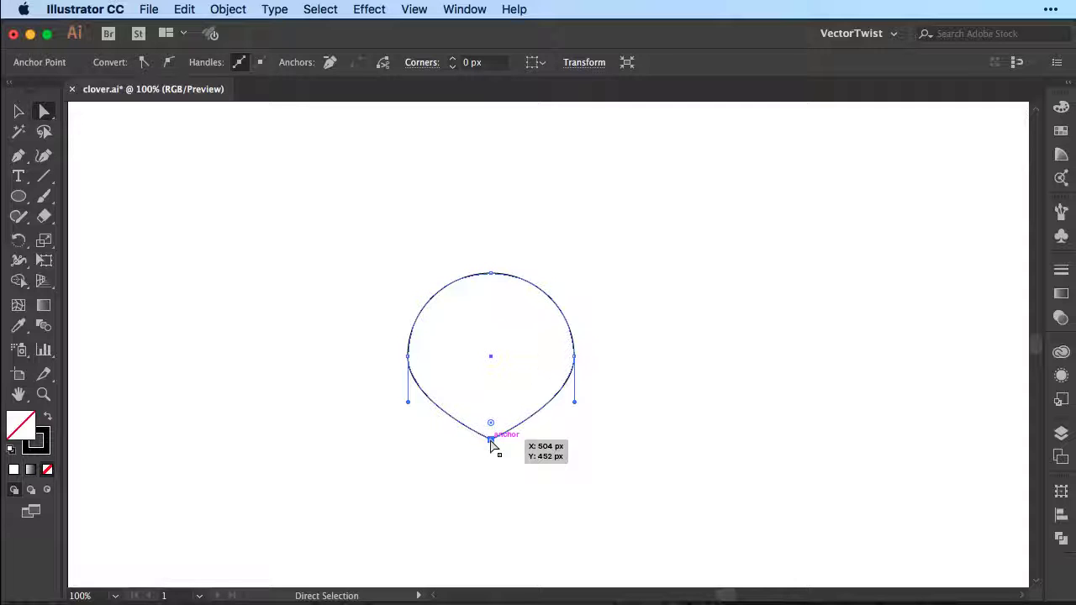
drag(490, 440, 491, 488)
key(v)
key(super+shift+a)
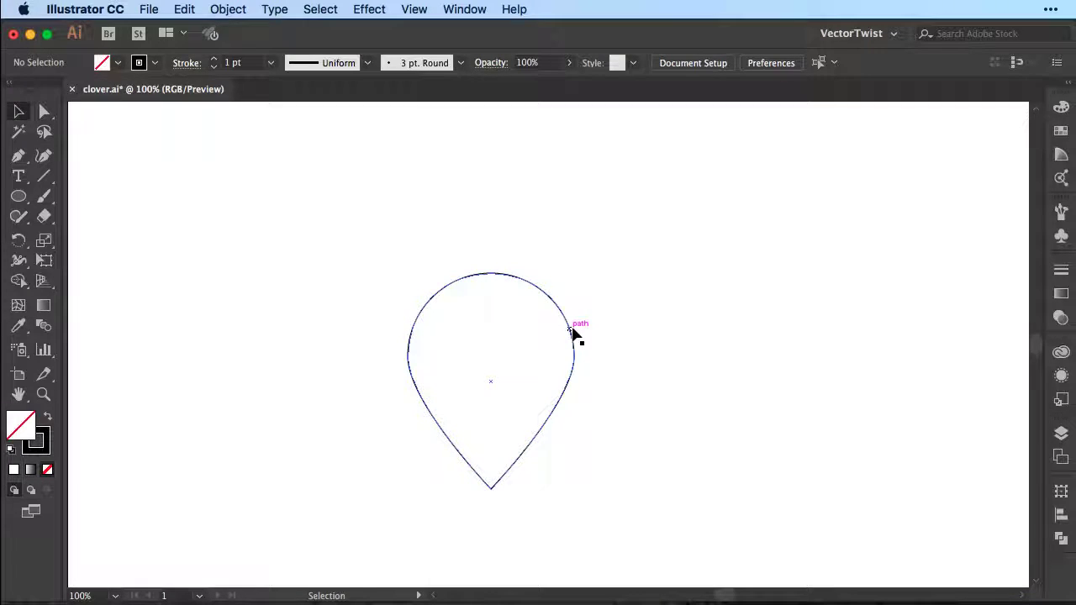
Move the teardrop shape higher on the artboard
drag(570, 332, 575, 249)
key(super+shift+a)
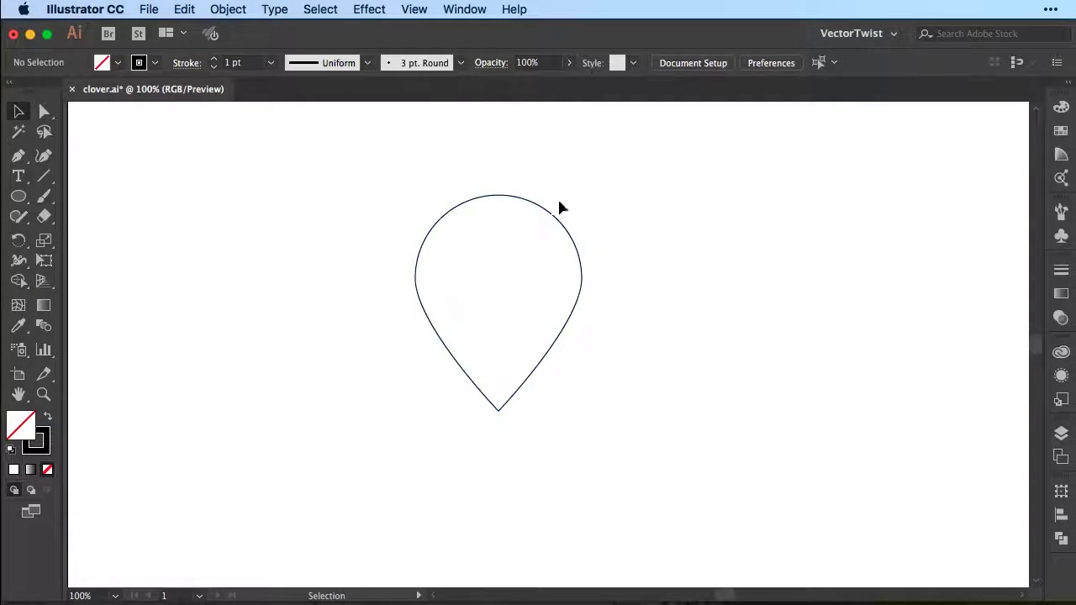
click(18, 196)
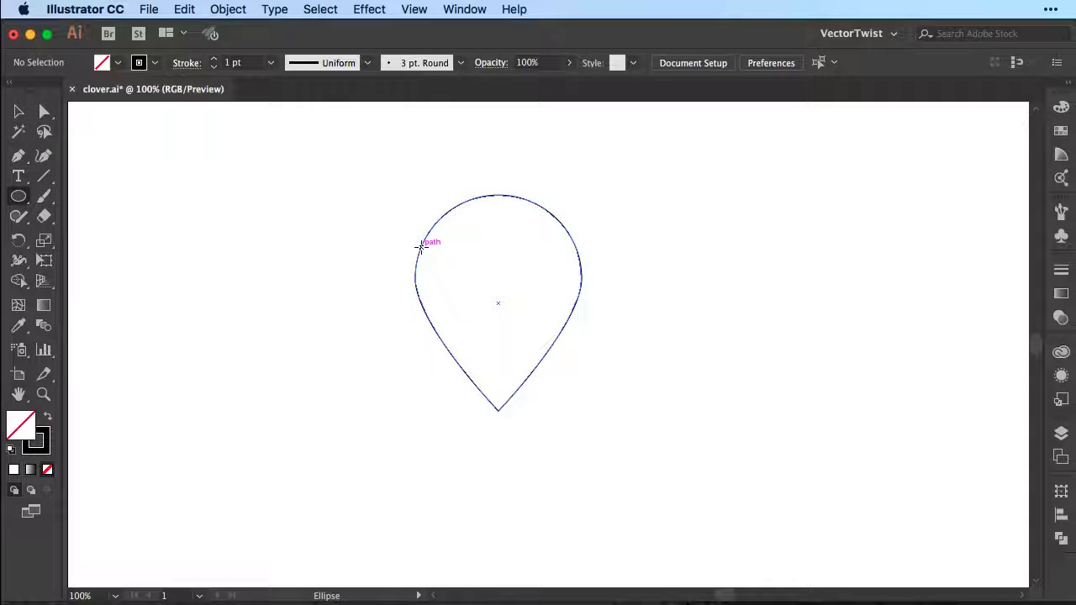
Draw a small circle against the teardrop's upper left edge and Alt-drag a copy to the right edge
mouse_move(422, 245)
mouse_down()
mouse_move(493, 355)
mouse_move(486, 340)
mouse_up()
key(v)
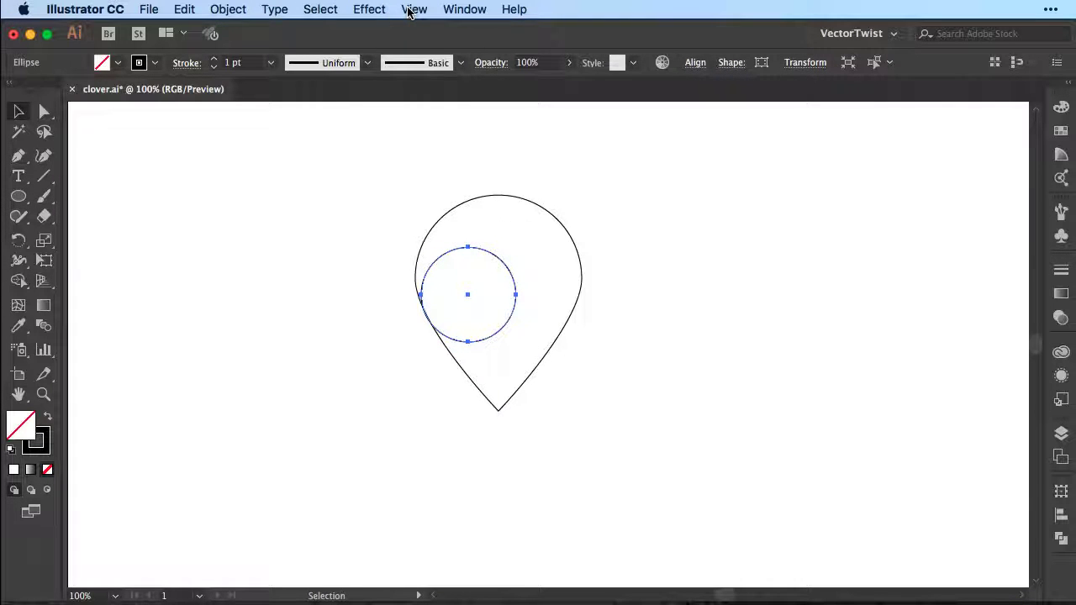
click(416, 12)
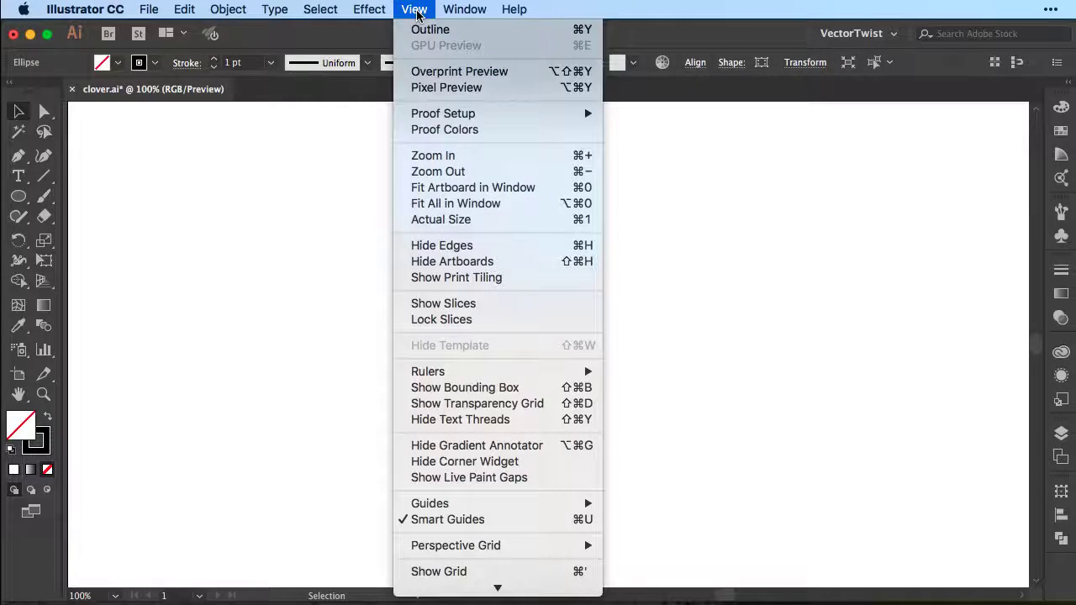
click(461, 221)
drag(474, 251, 468, 233)
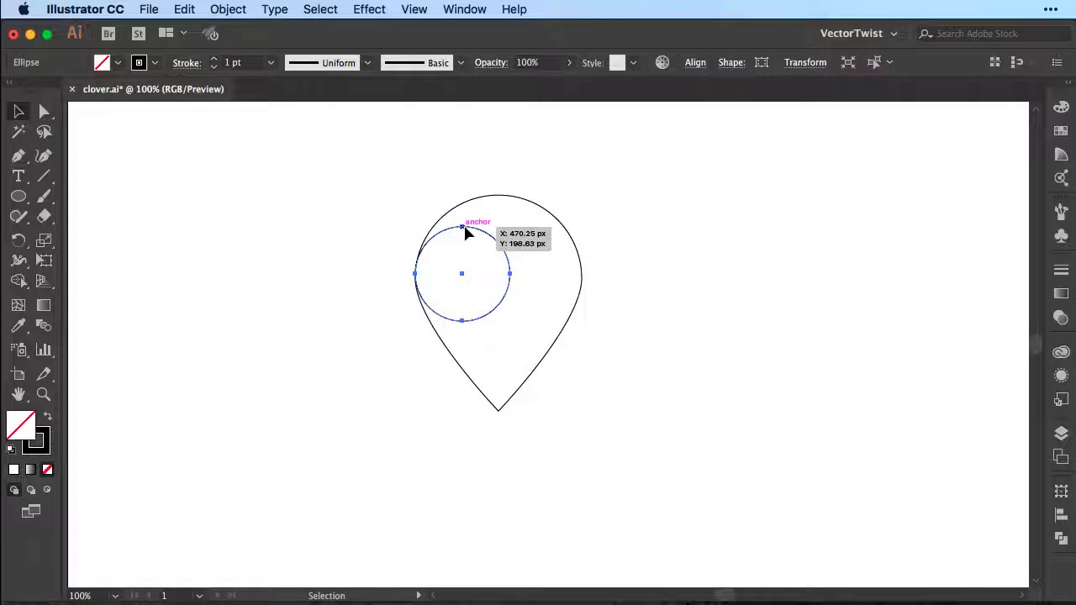
click(464, 236)
click(472, 230)
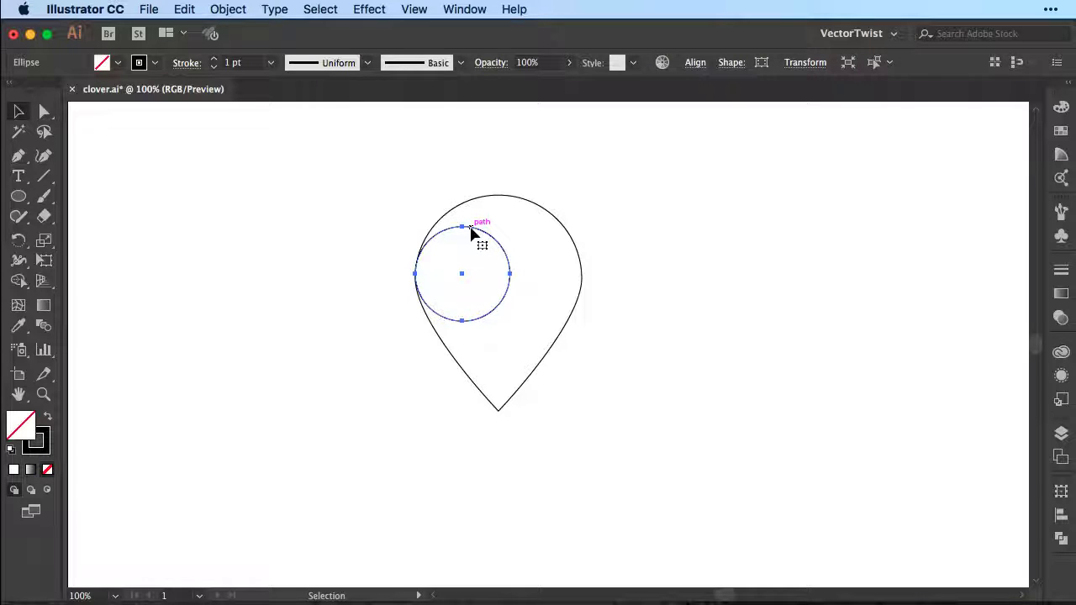
drag(471, 232, 545, 234)
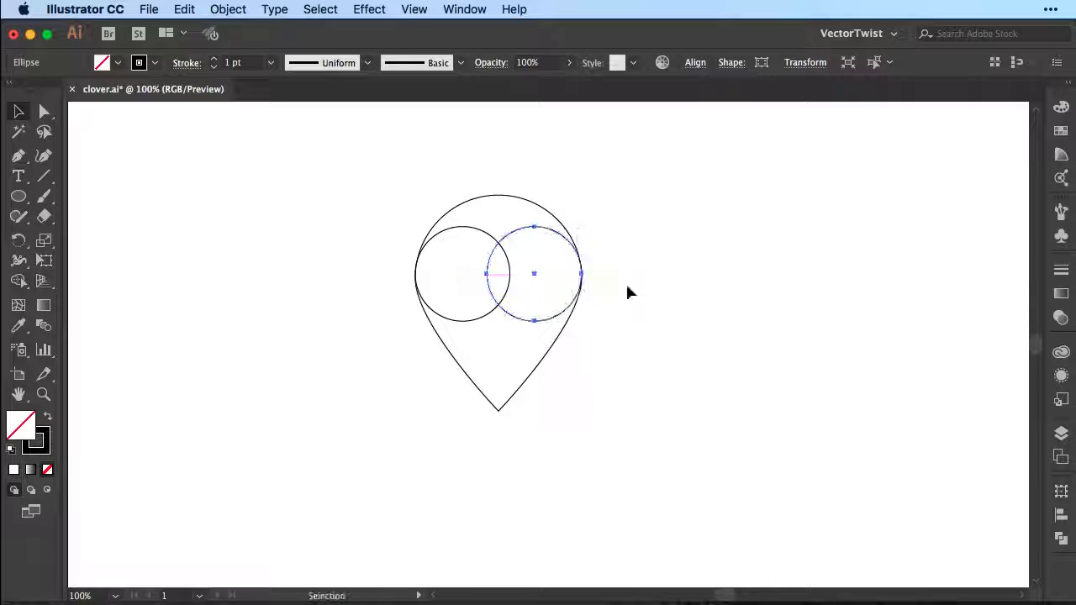
Select the teardrop and both circles and split them with Pathfinder Divide
click(629, 292)
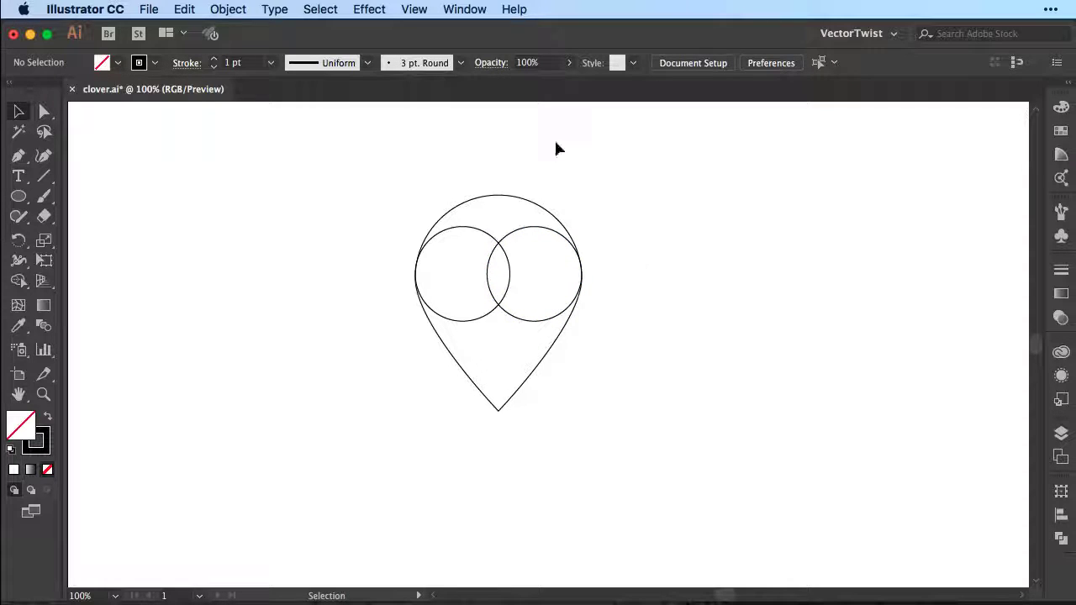
drag(360, 167, 610, 436)
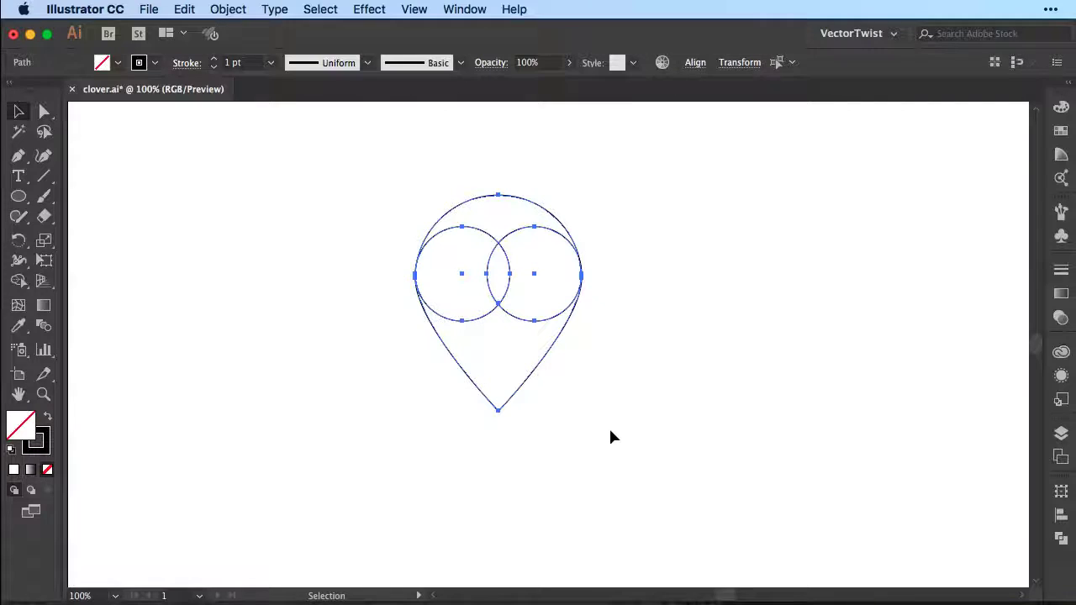
key(super+shift+F9)
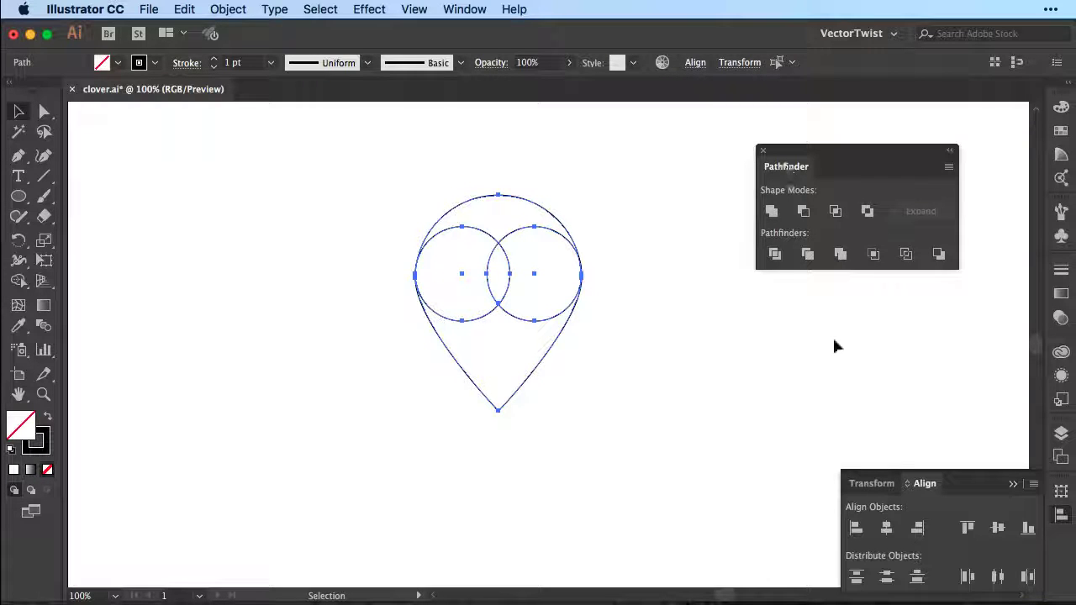
click(774, 255)
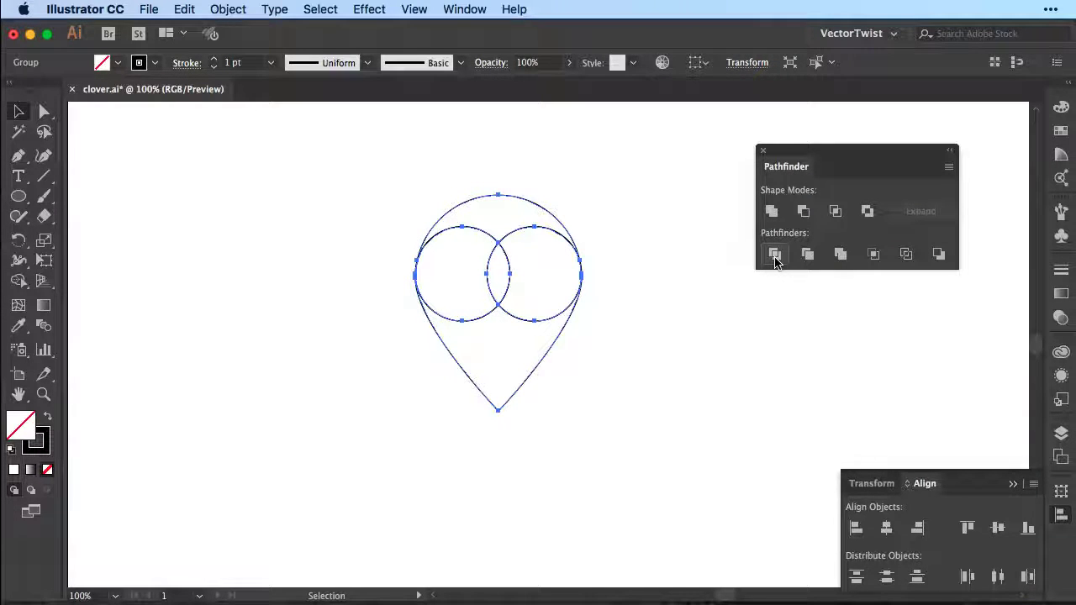
Delete the teardrop's top arc and select all the remaining pieces
key(a)
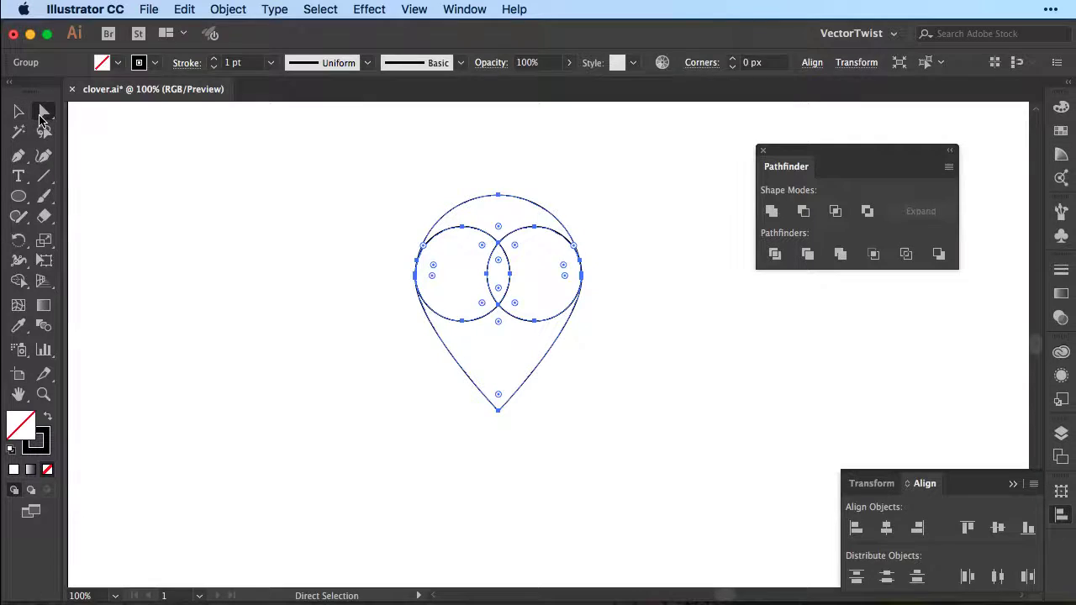
click(518, 180)
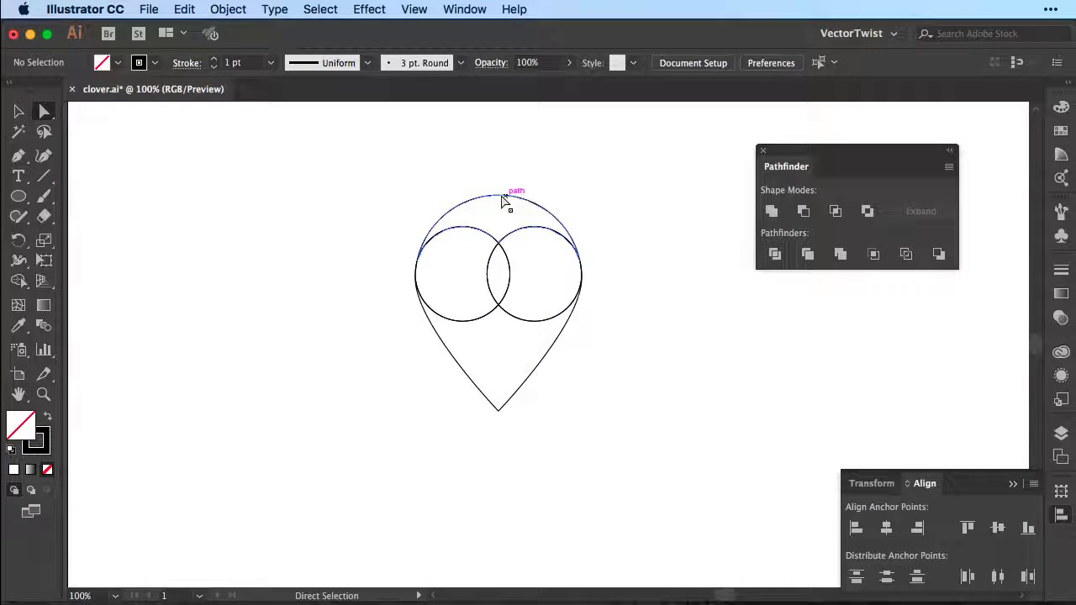
click(499, 195)
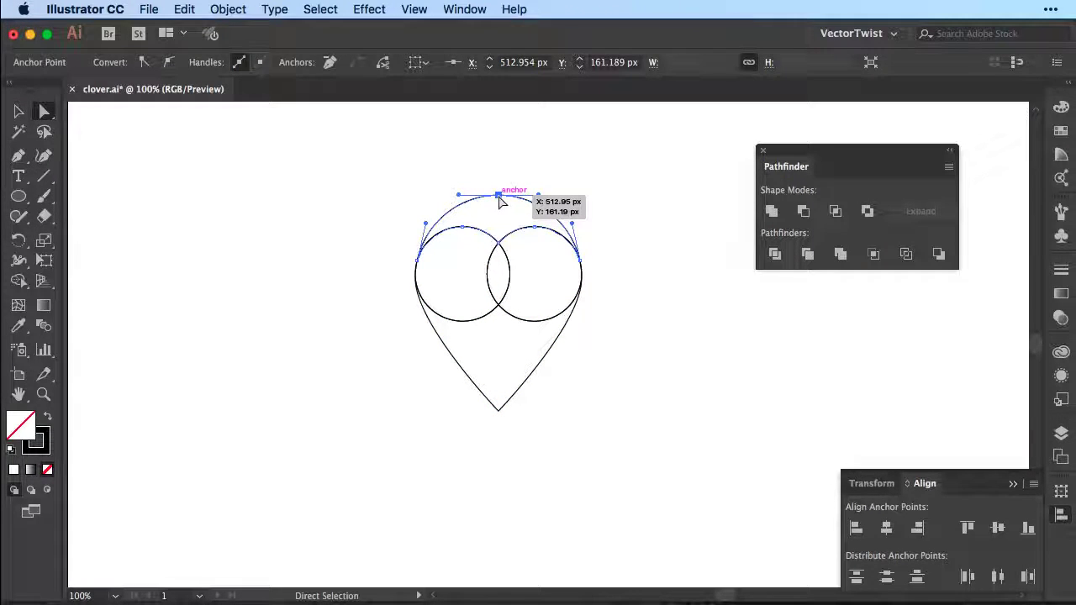
key(Delete)
click(18, 111)
drag(292, 146, 651, 479)
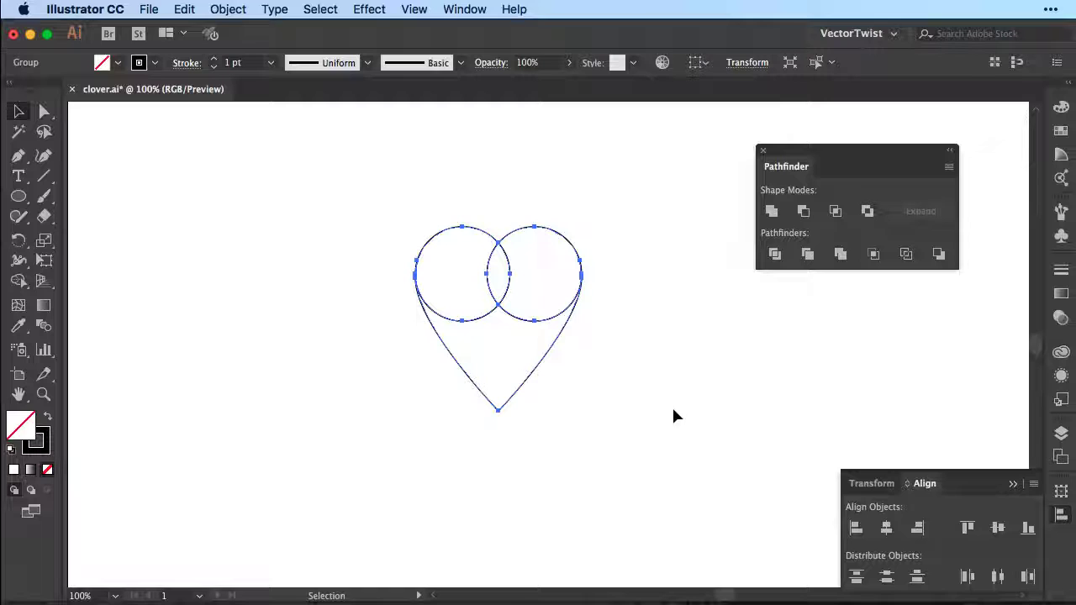
Unite the two circles and V point into one heart path with Pathfinder, then select it
click(771, 211)
click(674, 357)
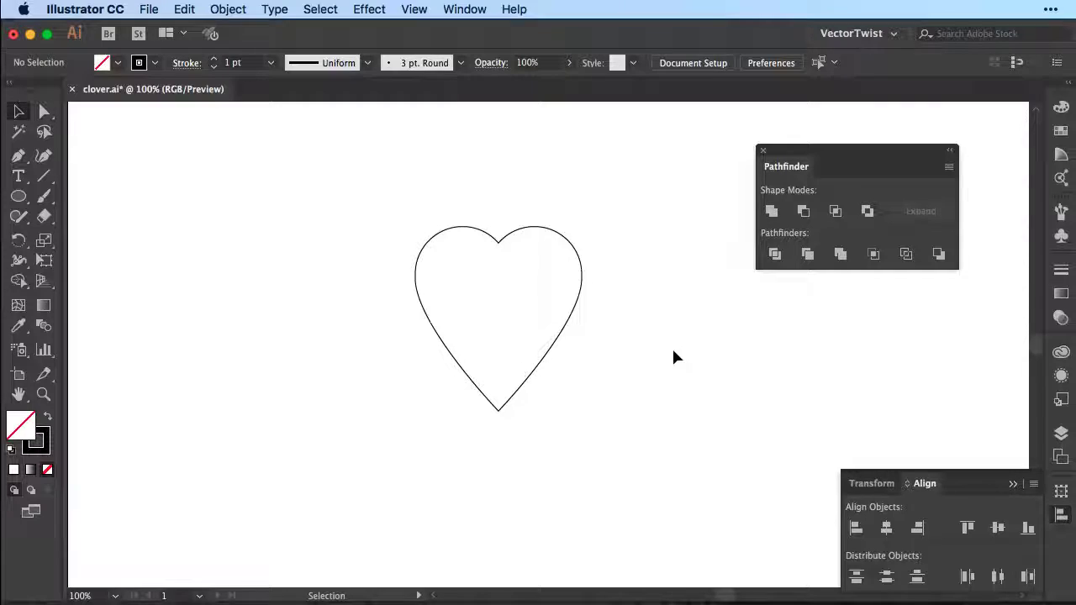
click(580, 294)
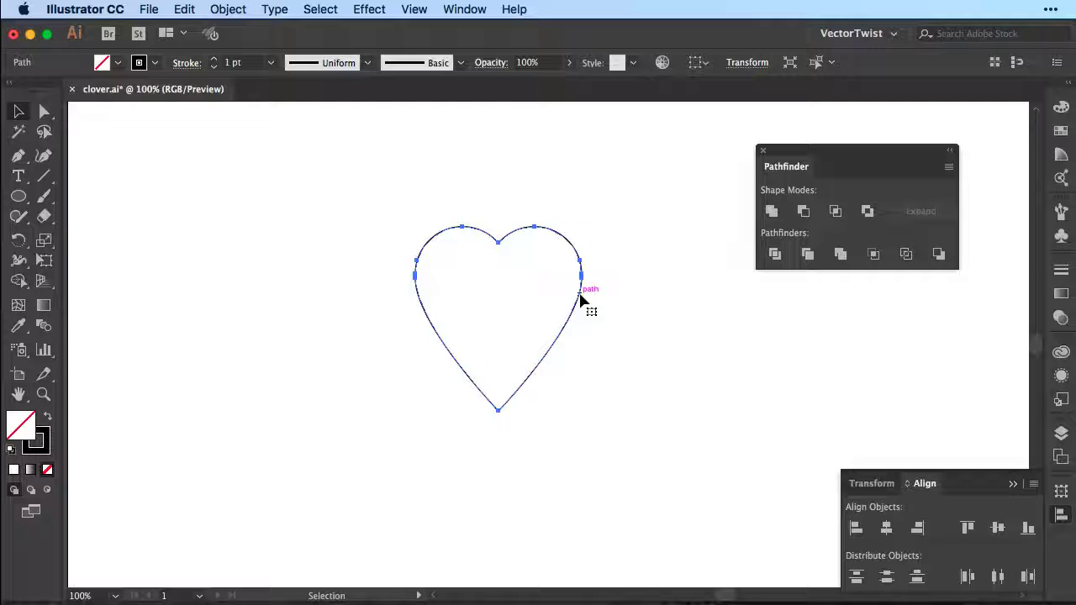
scroll(588, 320, down, 5)
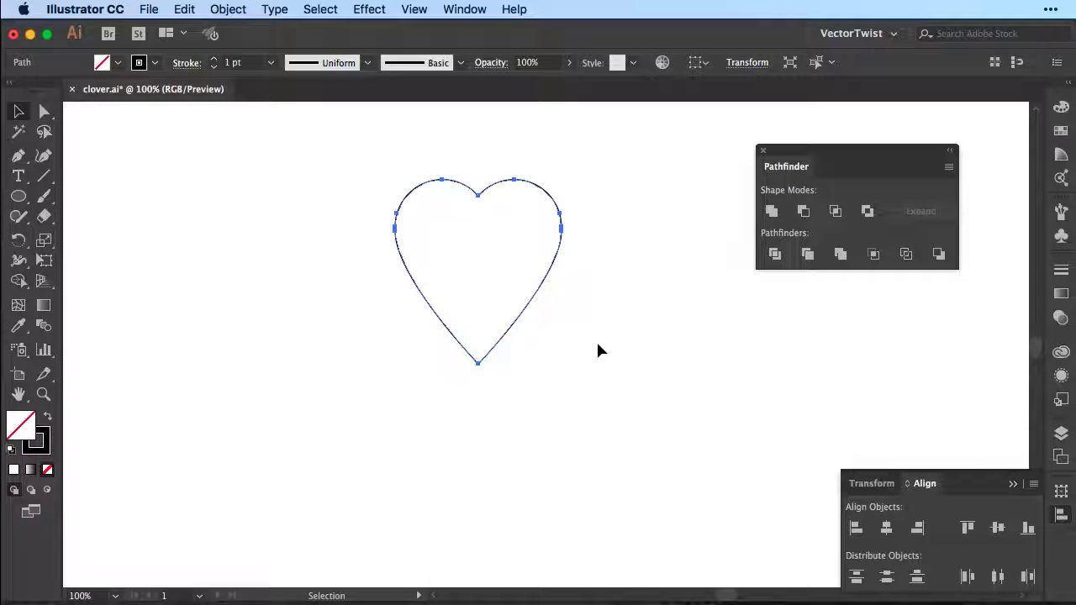
Copy the heart rotated 90° around a point below its tip, repeating for four leaves
click(18, 240)
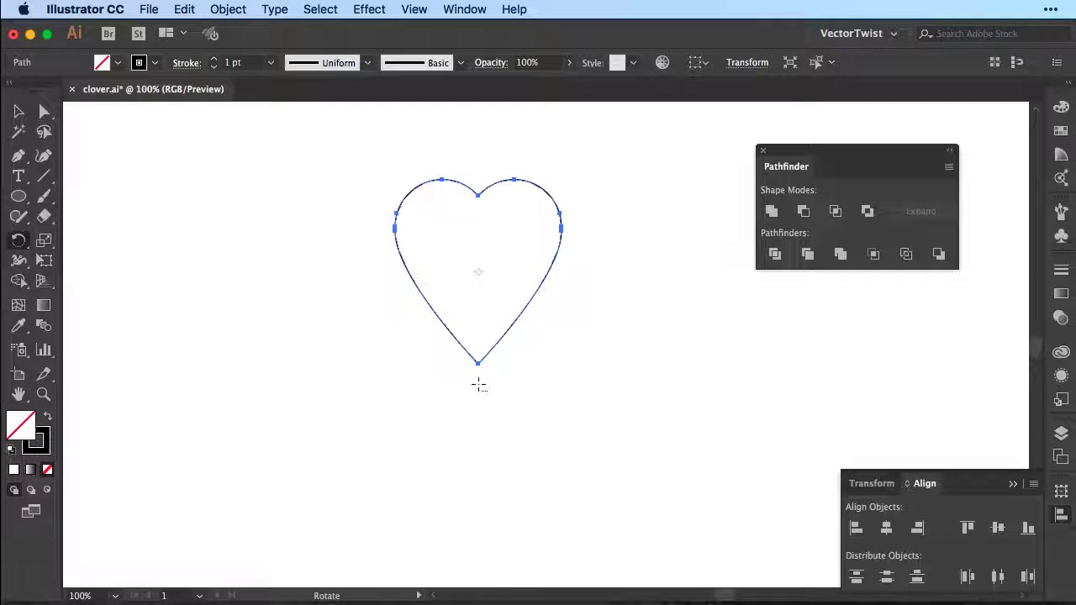
alt+click(478, 385)
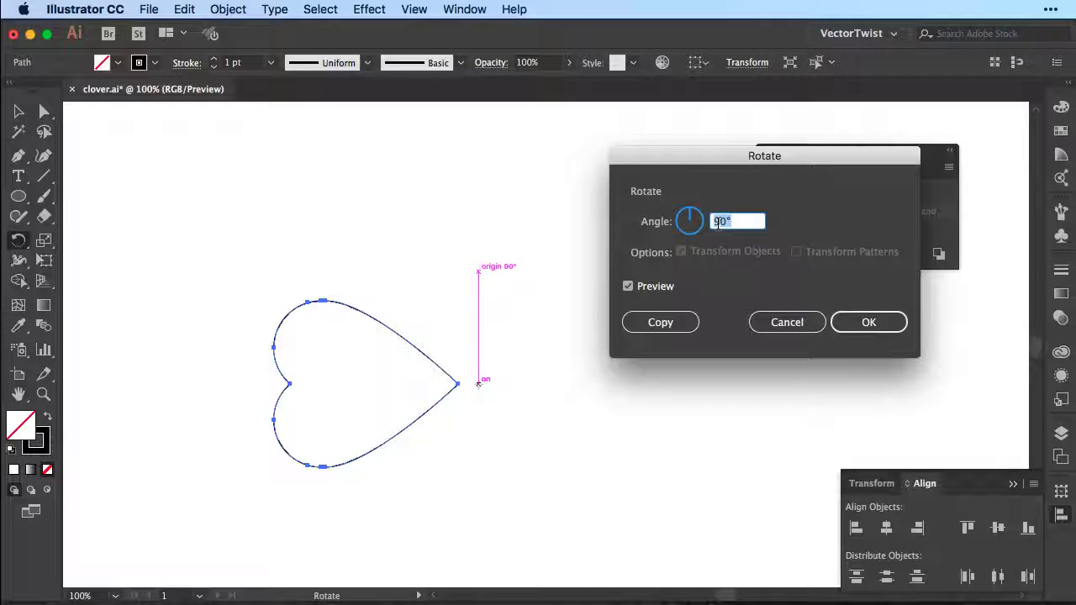
click(640, 324)
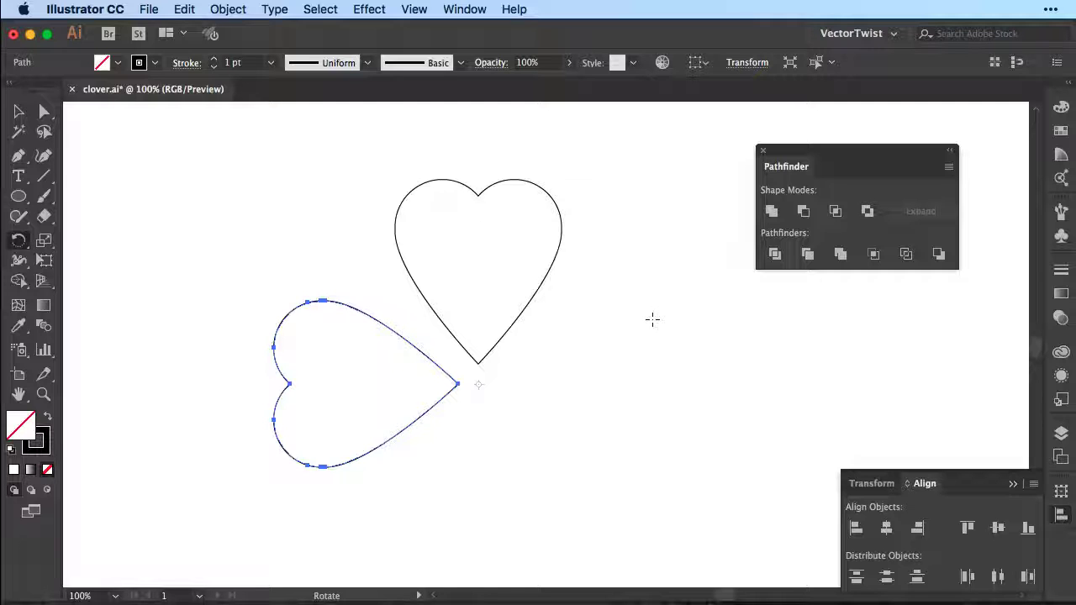
key(super+d)
key(super+d)
key(v)
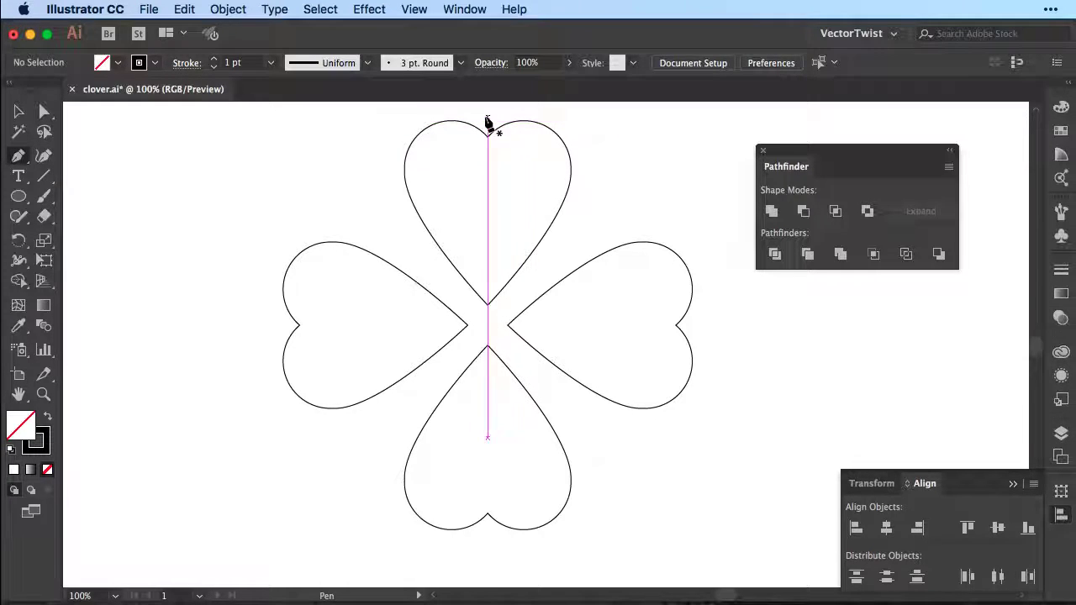
Draw vertical and horizontal lines through the clover's centre tip to tip, then select everything
scroll(487, 118, up, 1)
click(487, 126)
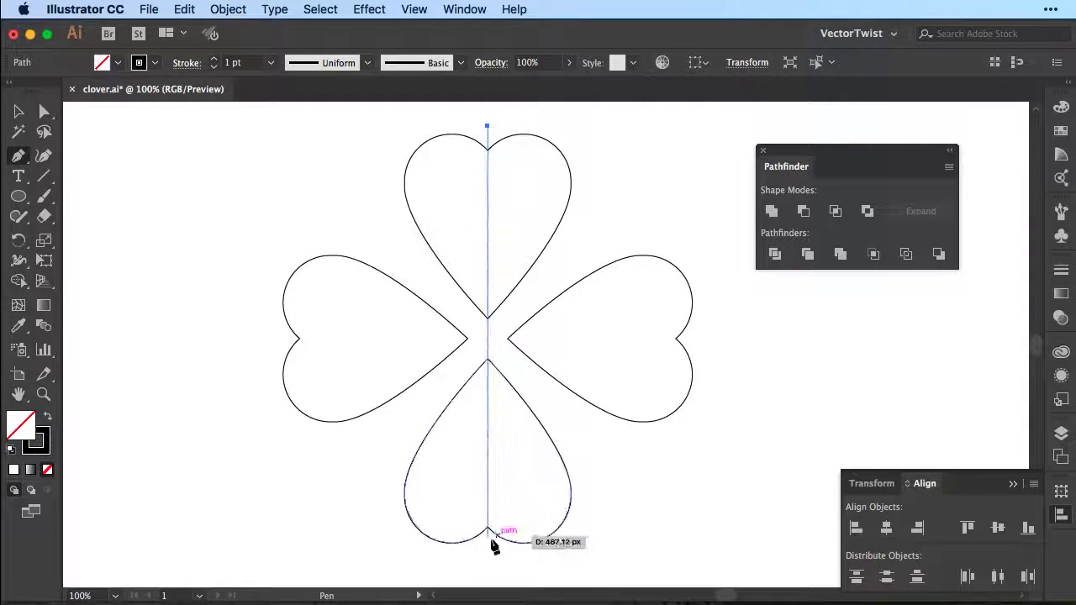
click(488, 562)
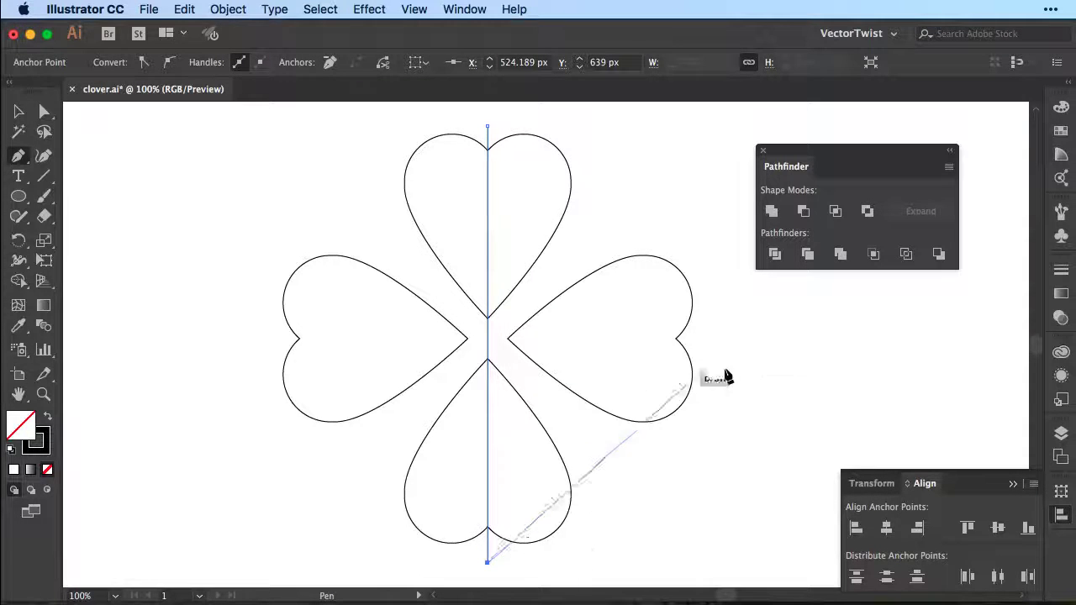
ctrl+click(504, 332)
click(702, 339)
click(273, 338)
key(v)
click(215, 312)
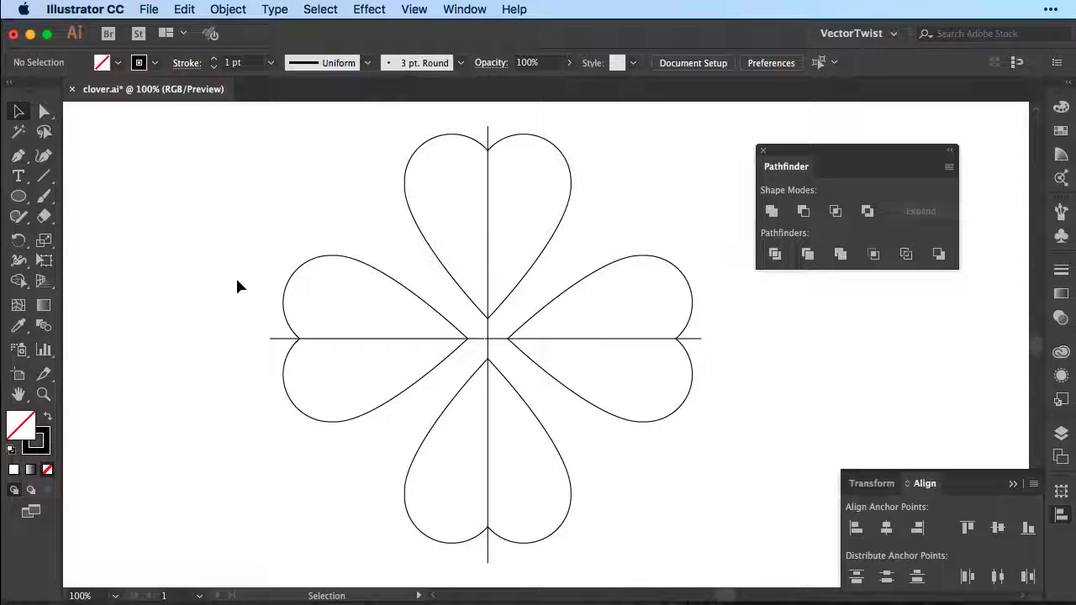
drag(275, 149, 702, 536)
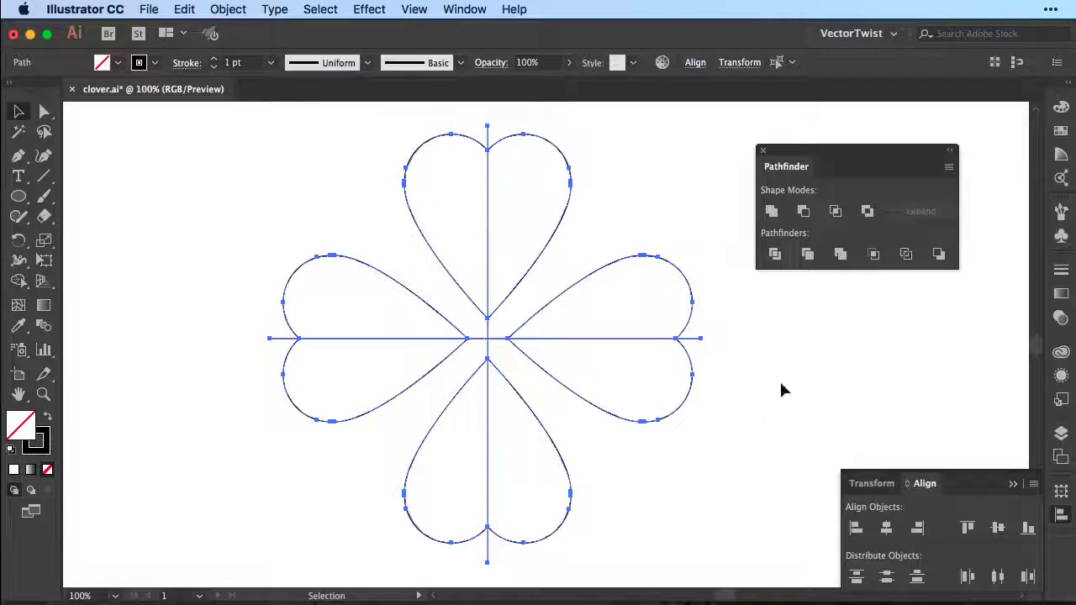
Divide the clover along the two crossing lines with Pathfinder
click(781, 256)
click(774, 298)
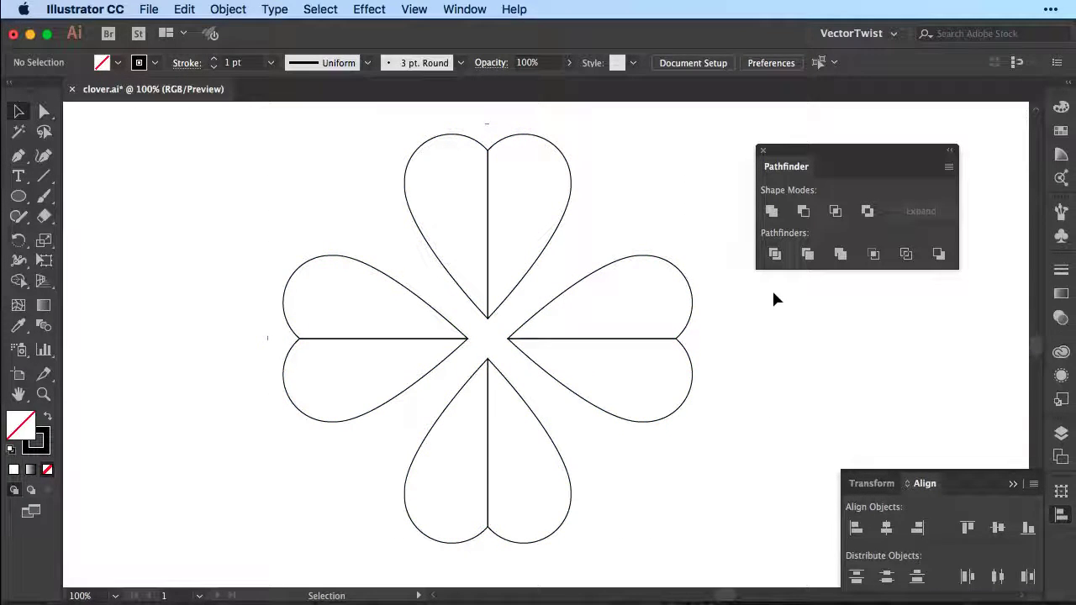
click(1061, 131)
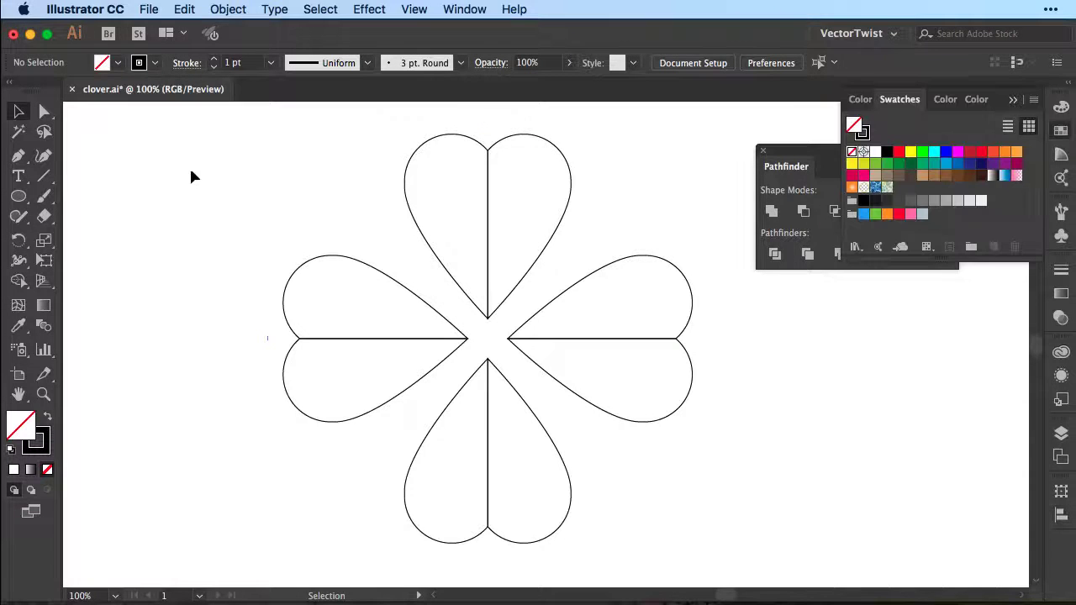
scroll(327, 129, up, 3)
scroll(693, 337, down, 3)
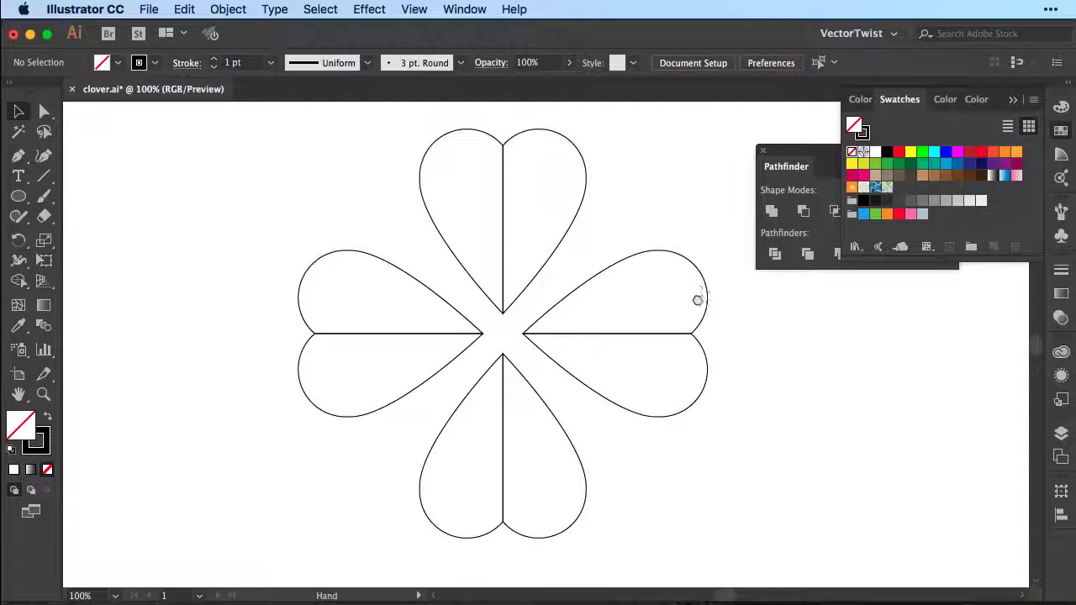
Fill the top-left, left-lower, bottom-right and right-upper leaf halves dark green
key(a)
click(437, 243)
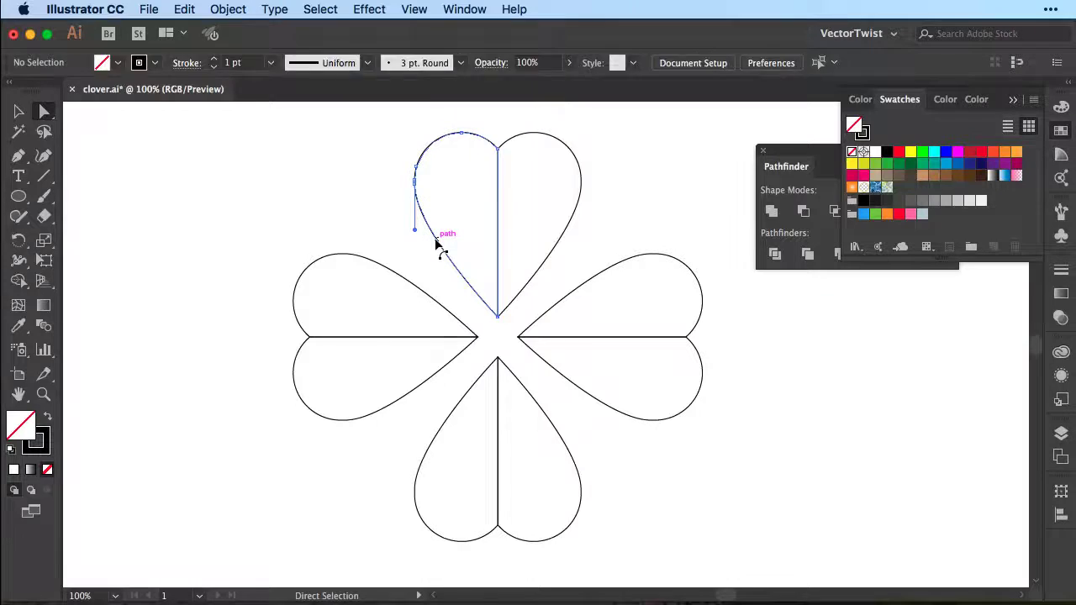
shift+click(391, 402)
shift+click(560, 440)
shift+click(632, 260)
click(908, 169)
click(638, 130)
Fill the other four leaf halves a lighter green
click(577, 160)
shift+click(530, 347)
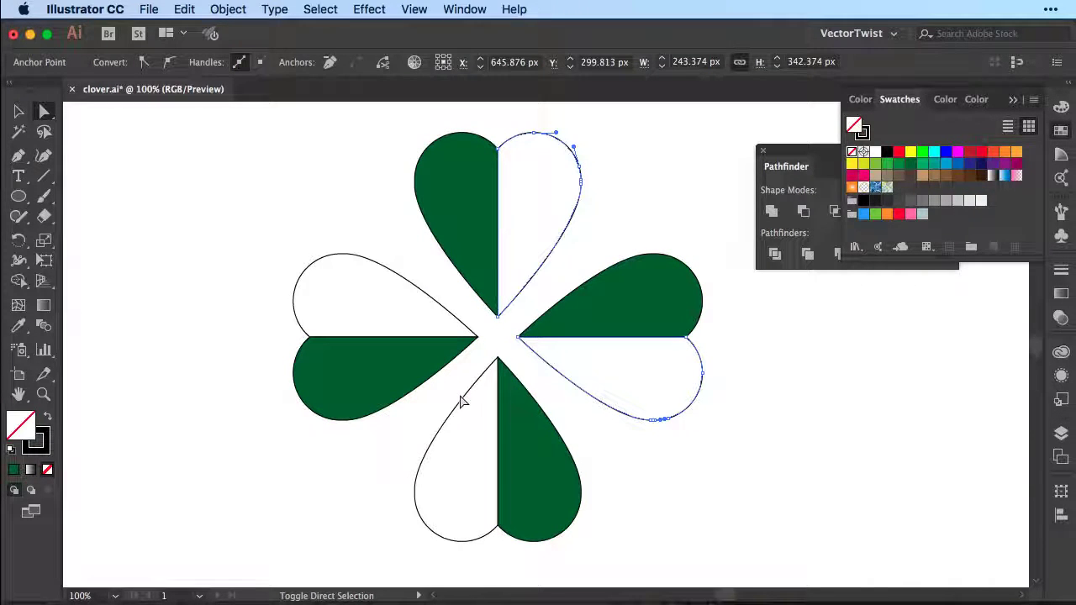
shift+click(468, 403)
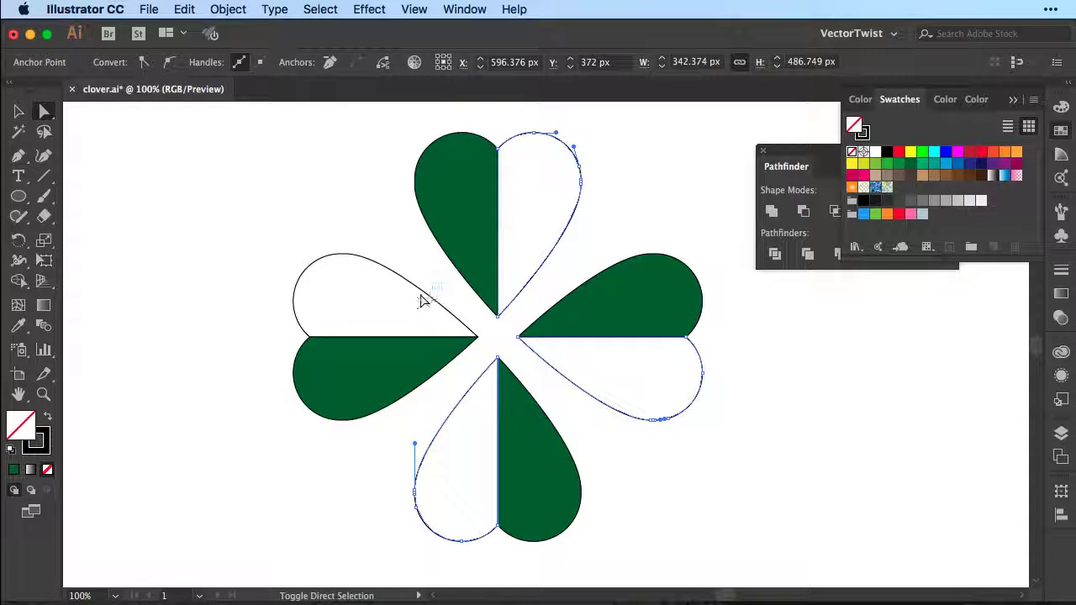
shift+click(424, 294)
click(899, 163)
Select the whole clover and set its stroke to None
key(super+shift+a)
key(v)
drag(264, 147, 740, 517)
key(x)
key(slash)
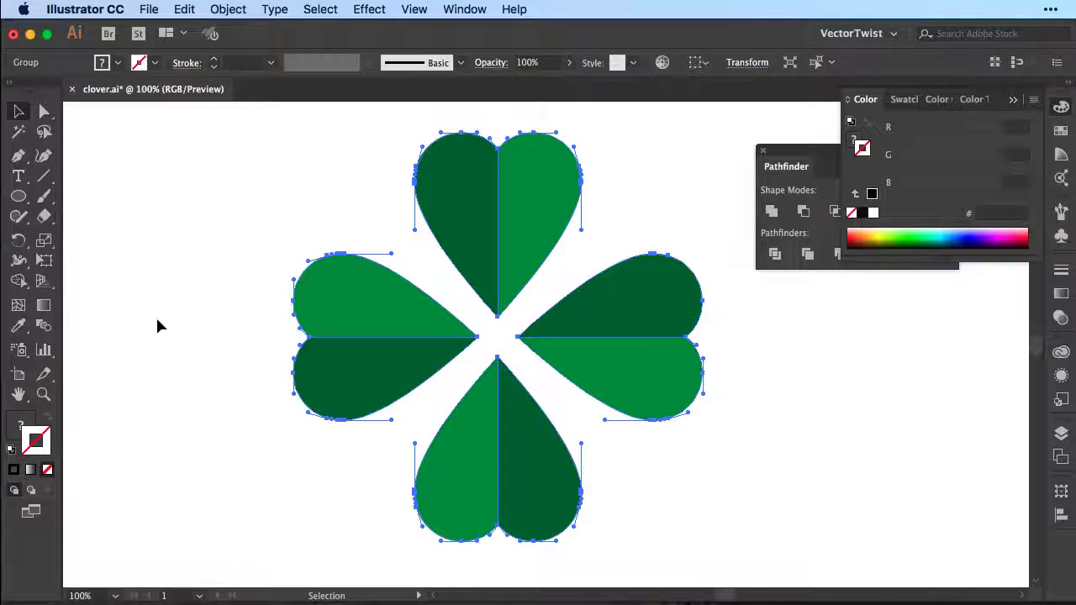
Paste a copy of the clover in front and shrink it around its centre with Free Transform
click(220, 8)
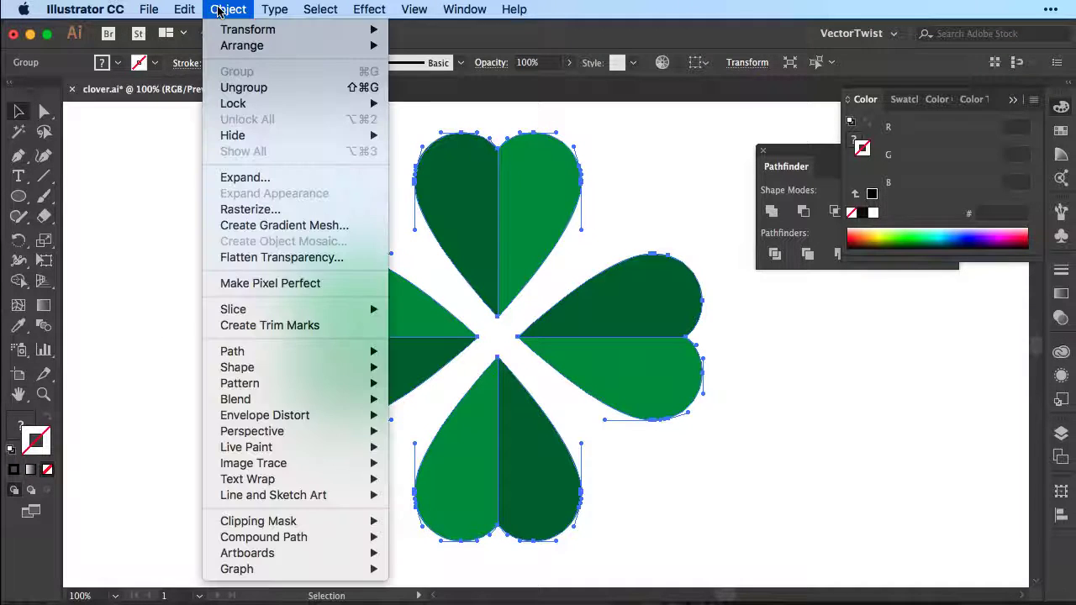
click(185, 9)
click(186, 9)
click(185, 117)
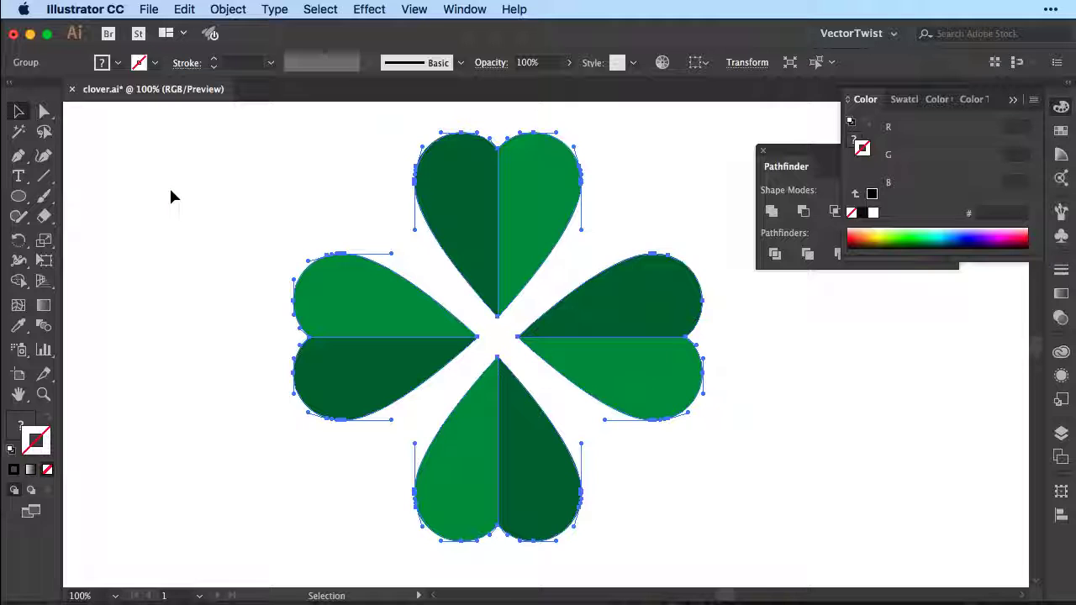
key(e)
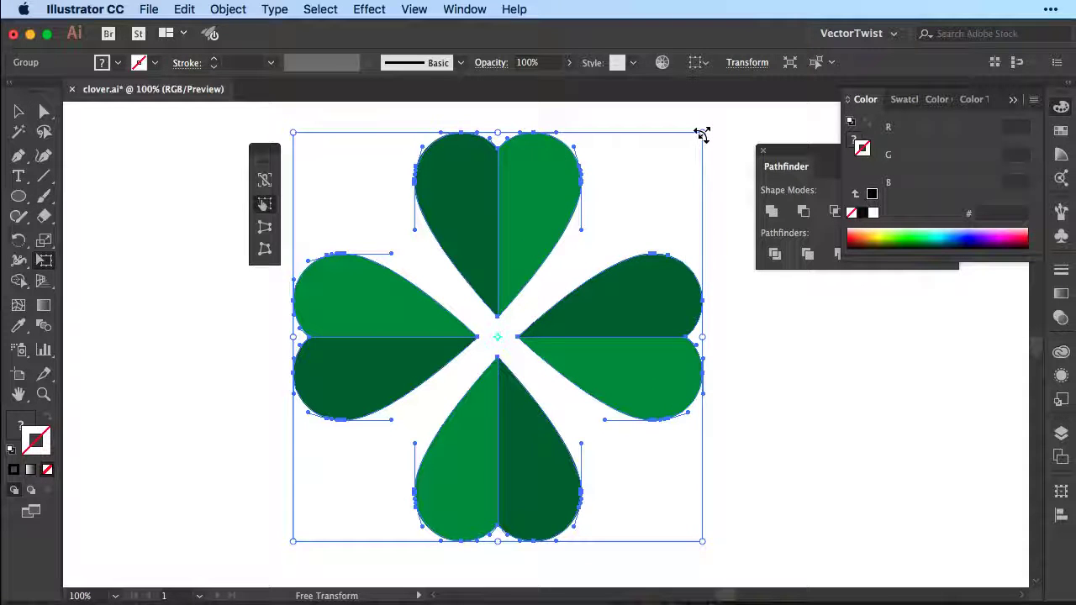
drag(702, 135, 670, 172)
Brighten the four inner dark-green halves to about 47% brightness in the Color Picker
key(a)
click(670, 171)
click(472, 237)
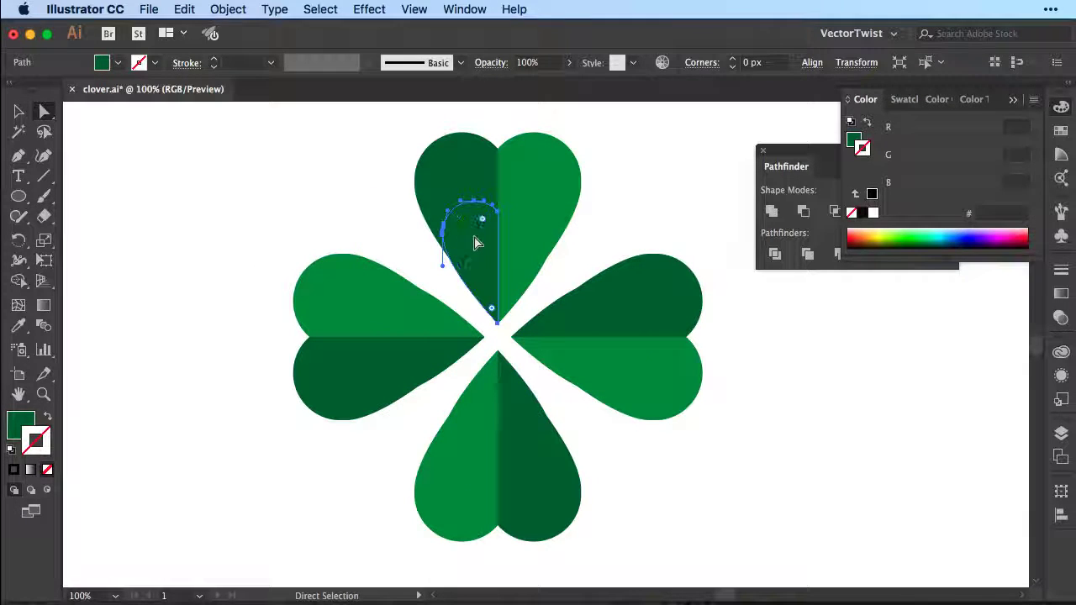
shift+click(417, 374)
shift+click(525, 427)
shift+click(612, 304)
double_click(34, 422)
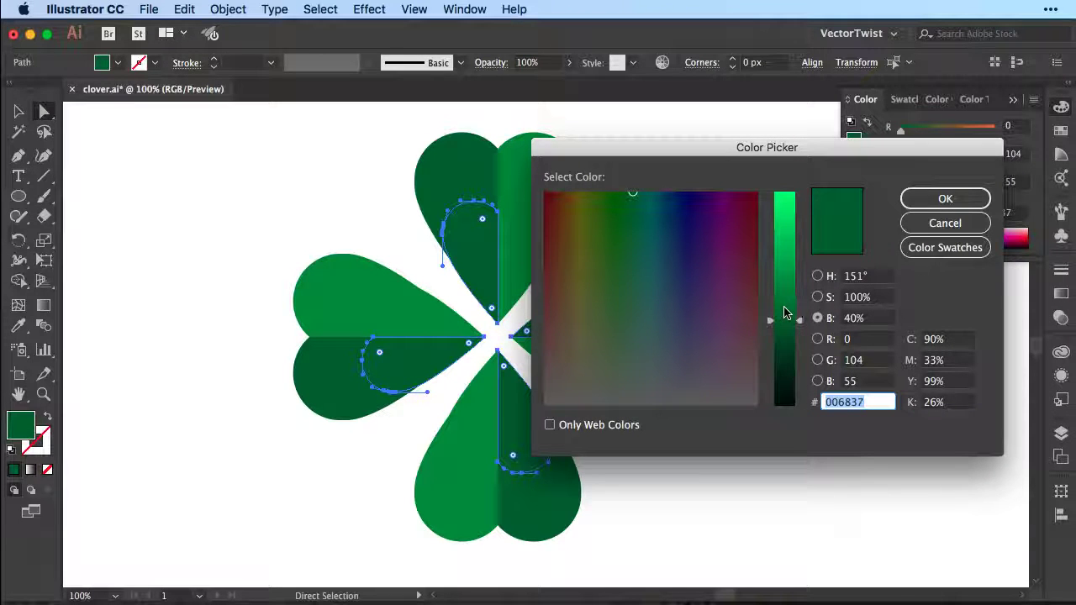
drag(824, 330, 825, 315)
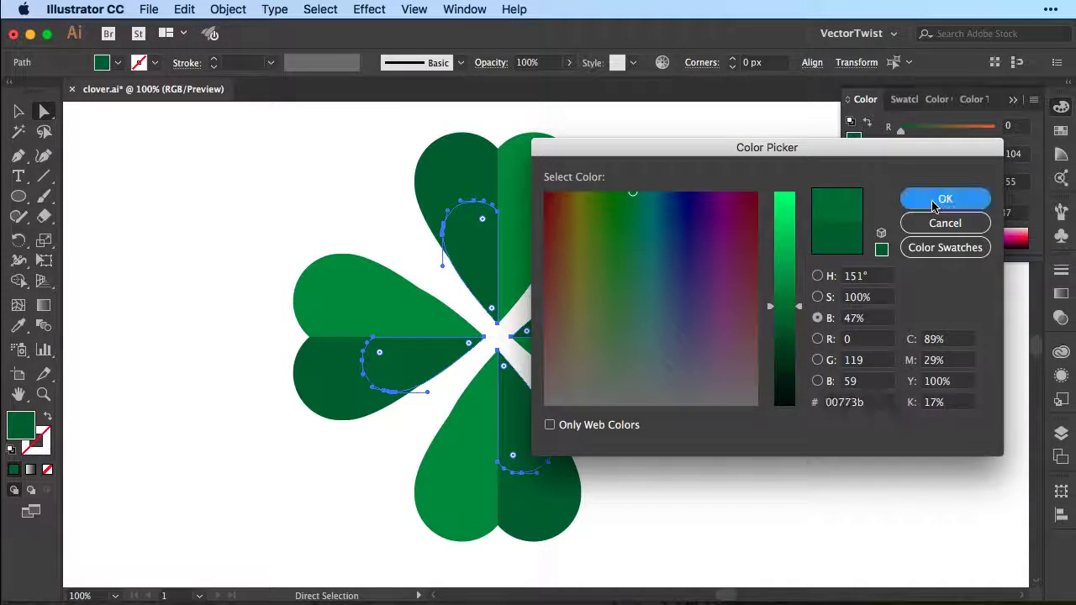
click(942, 201)
click(653, 199)
Lighten the four inner light-green halves to 00a048 and close the colour panels
click(548, 267)
shift+click(589, 362)
shift+click(491, 417)
shift+click(434, 324)
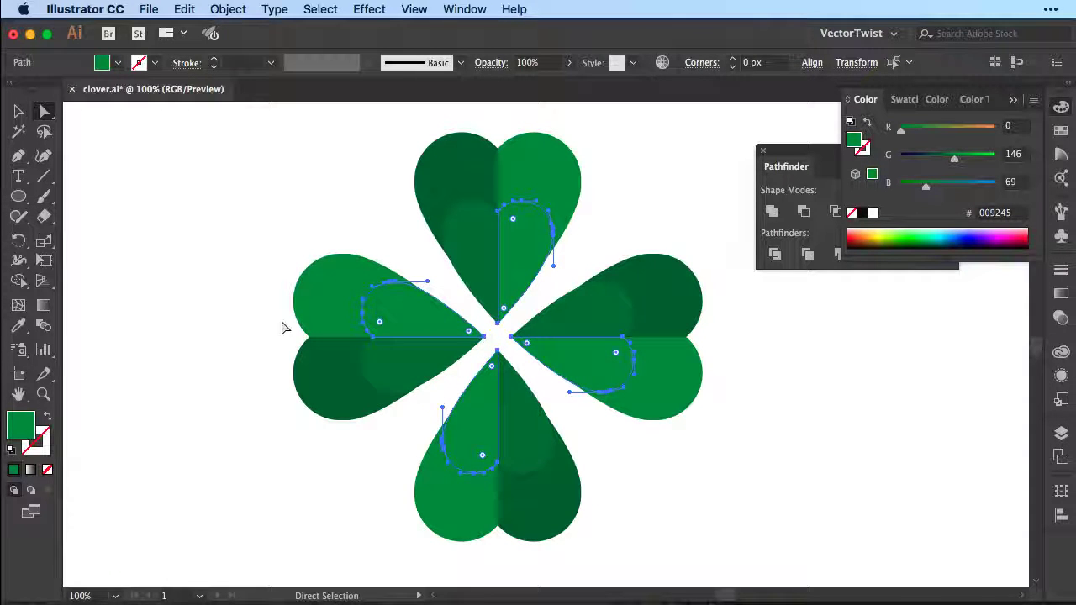
double_click(23, 424)
drag(783, 285, 776, 270)
click(945, 198)
click(671, 197)
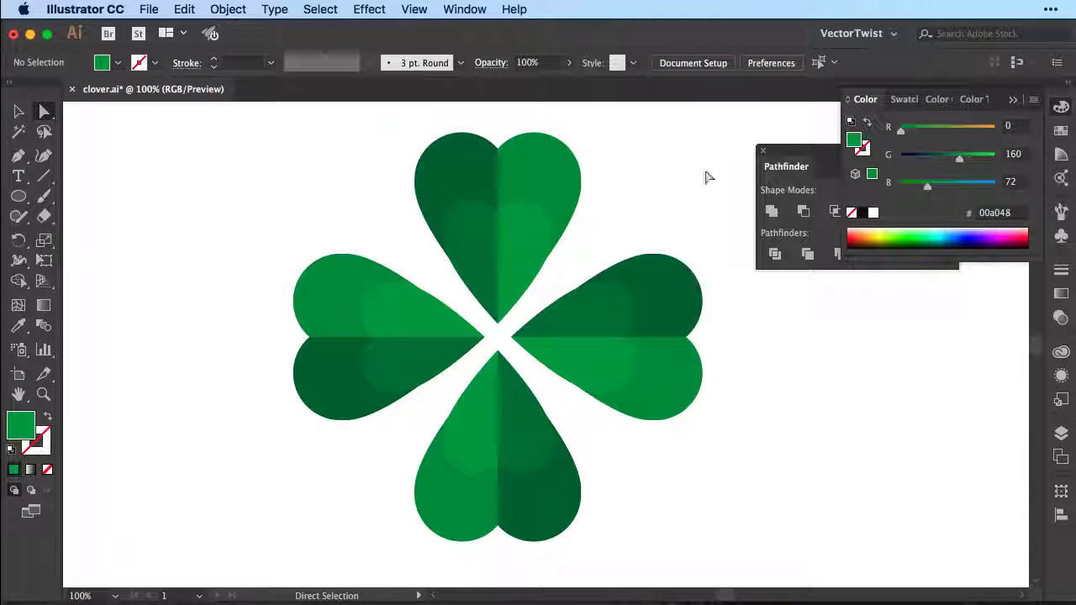
click(1014, 101)
drag(820, 164, 881, 140)
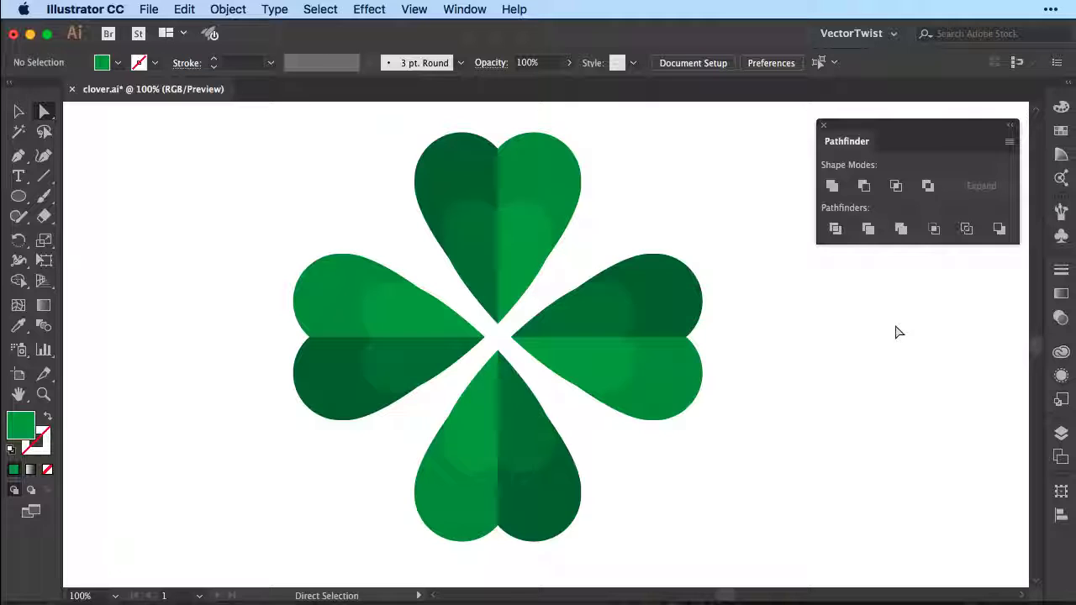